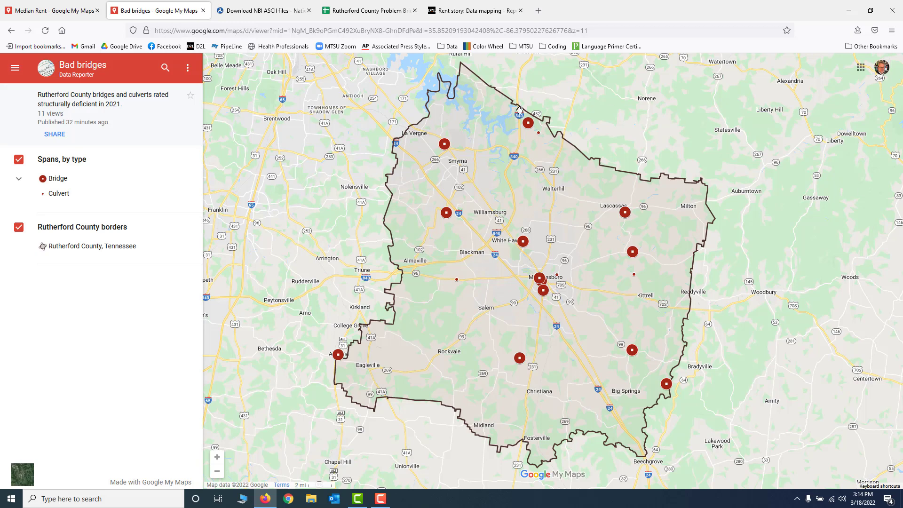
- Compare the Rutherford County Problem Bridges 2021 sheet with the Bad bridges map, and examine the sheet's Latitude and Longitude columns
{"action": "left_click", "coordinate": [373, 13]}
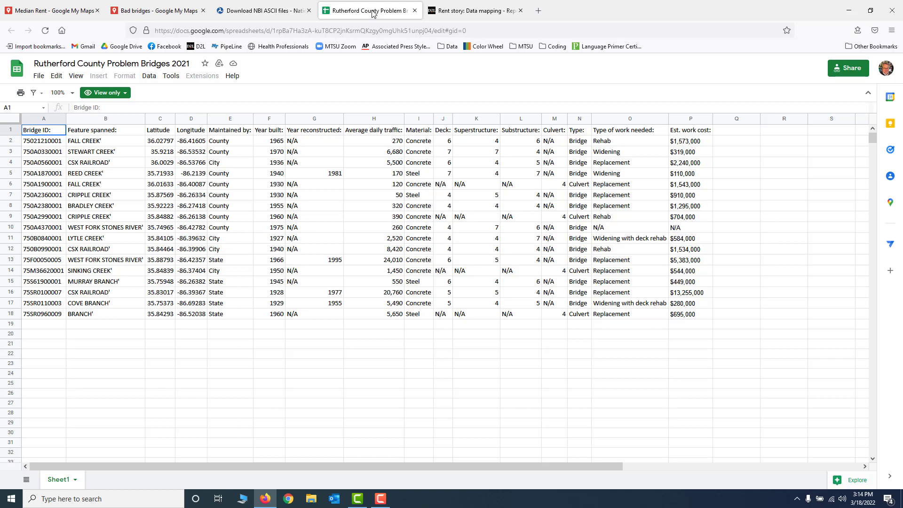
{"action": "left_click", "coordinate": [156, 10]}
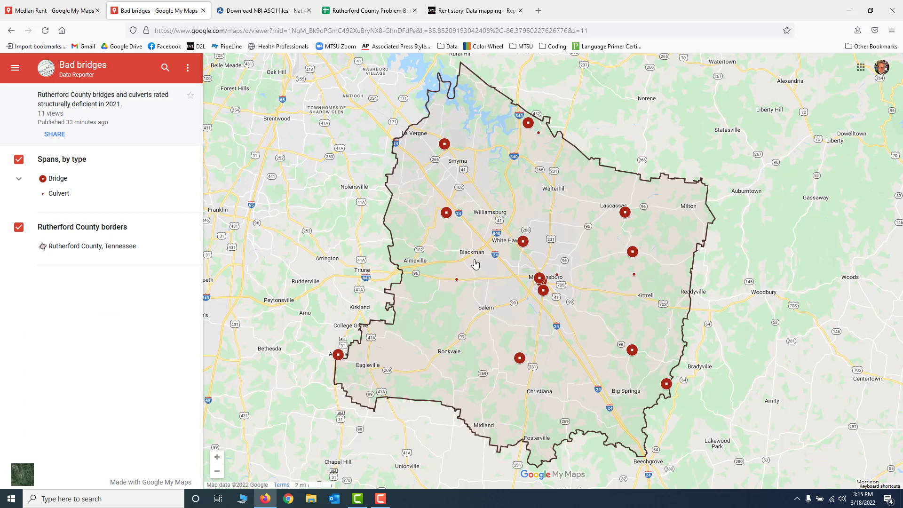
{"action": "left_click", "coordinate": [364, 10]}
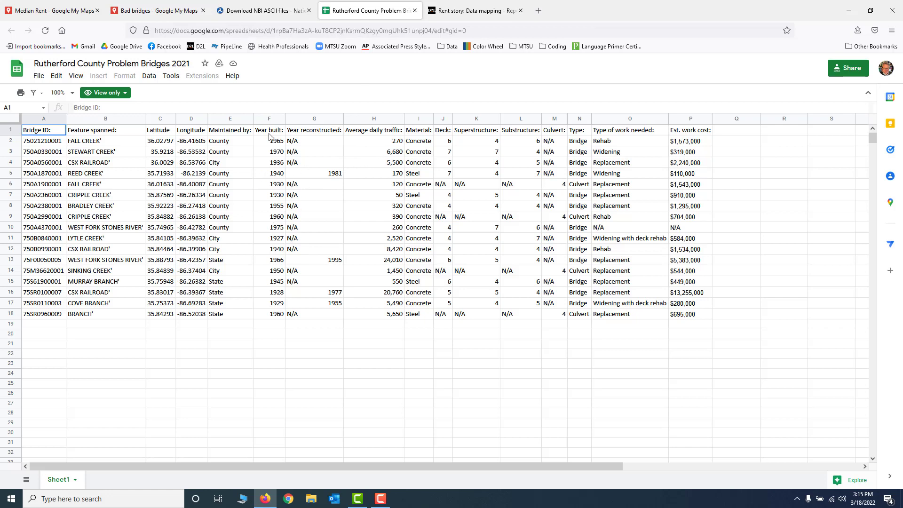
{"action": "left_click", "coordinate": [158, 118]}
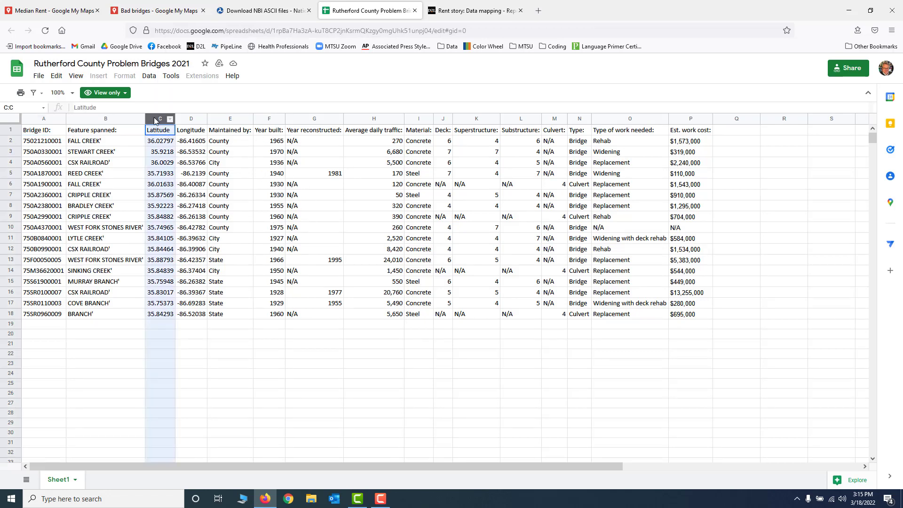
{"action": "left_click", "coordinate": [188, 120]}
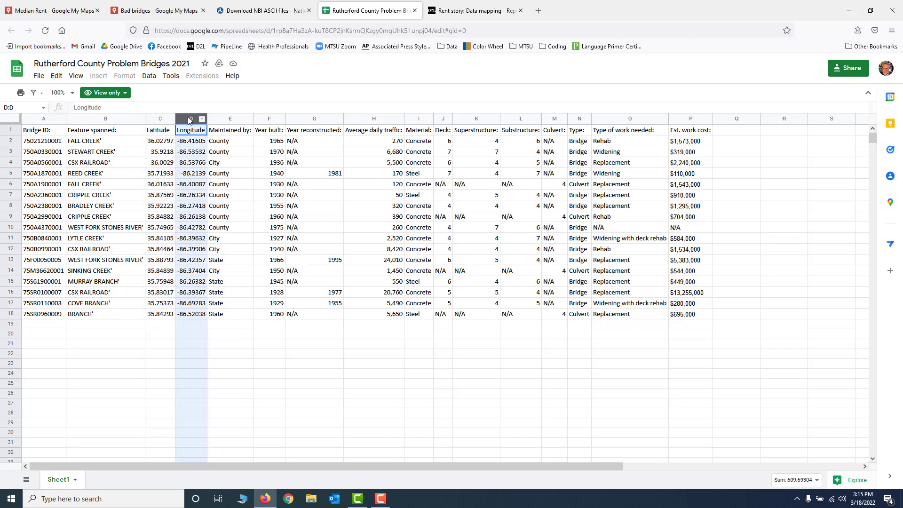
{"action": "left_click", "coordinate": [163, 132]}
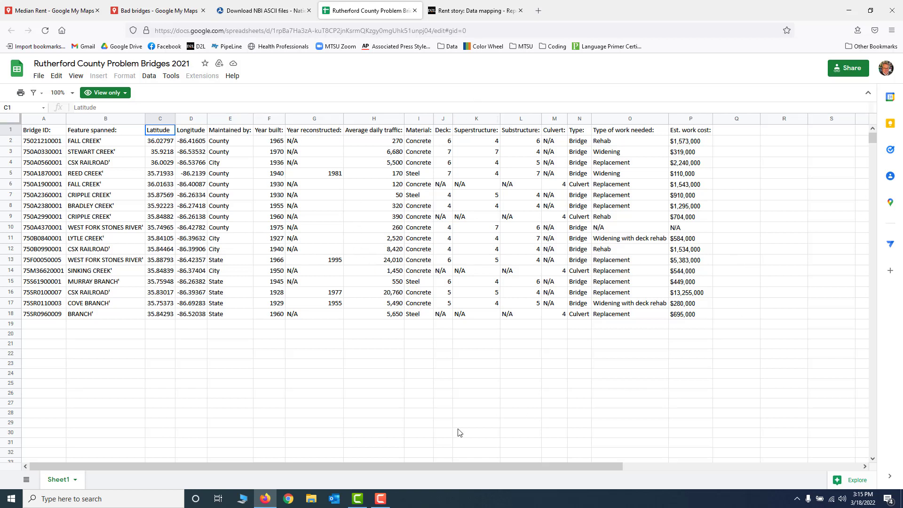
- Switch to Chrome, open My Drive and create a blank Google Sheets spreadsheet
{"action": "left_click", "coordinate": [288, 499]}
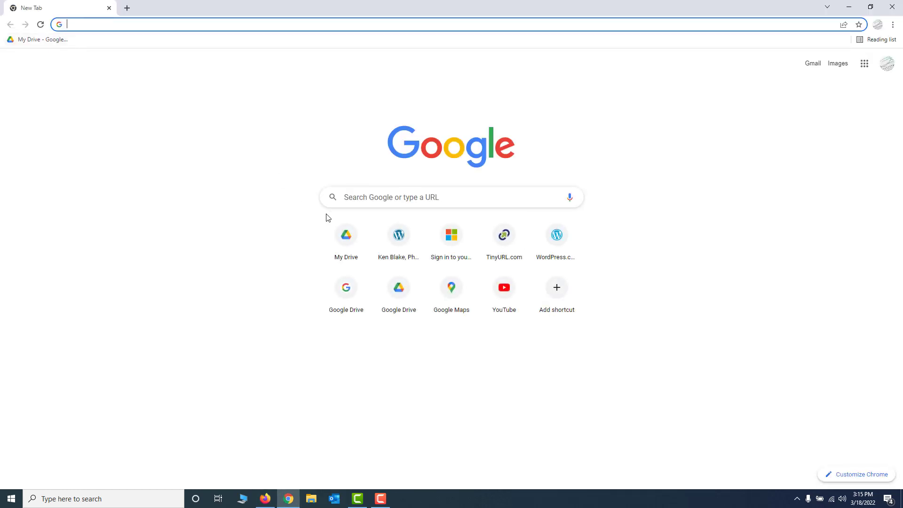
{"action": "left_click", "coordinate": [348, 241]}
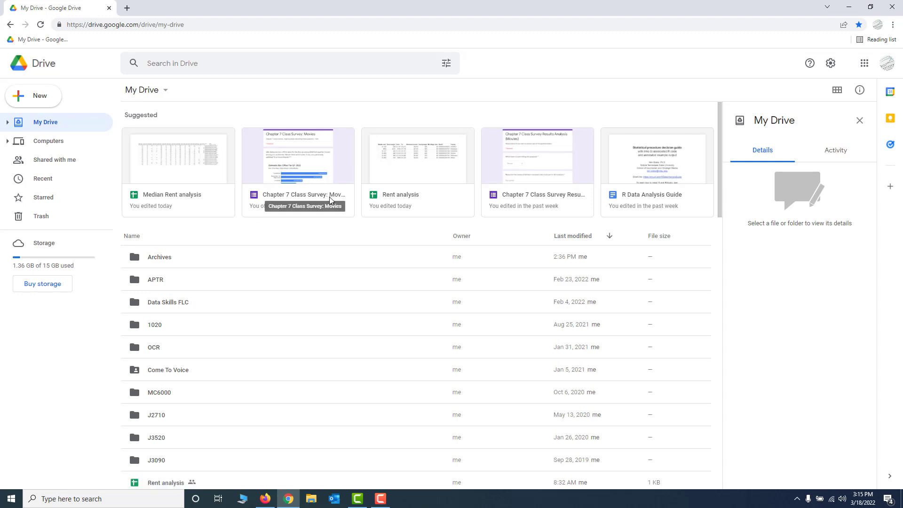
{"action": "left_click", "coordinate": [45, 98]}
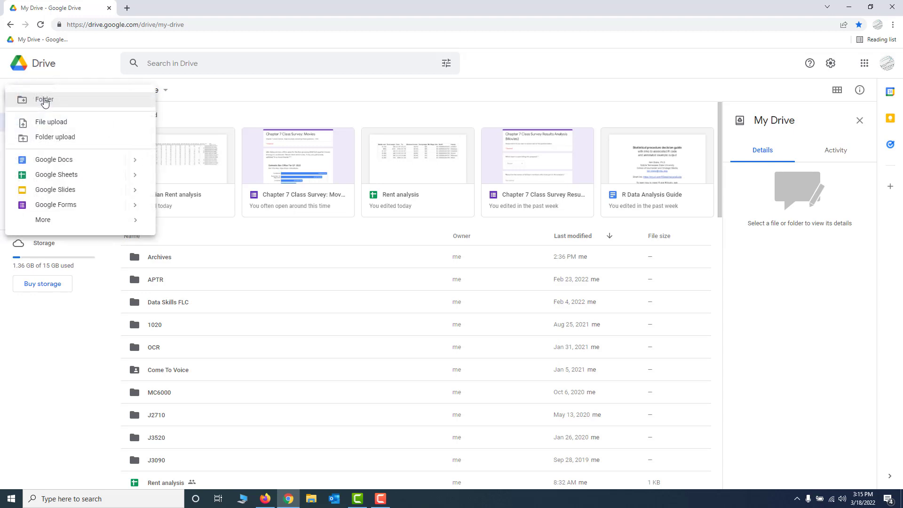
{"action": "left_click", "coordinate": [61, 176]}
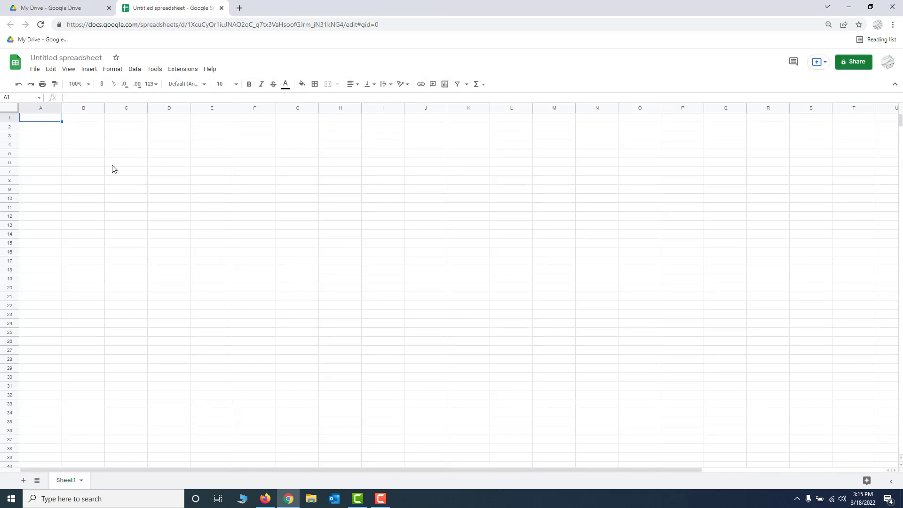
- Copy range A1:P18 of the Rutherford County Problem Bridges 2021 sheet in Firefox into the blank spreadsheet in Chrome, starting at cell A1
{"action": "key", "text": "alt+Tab"}
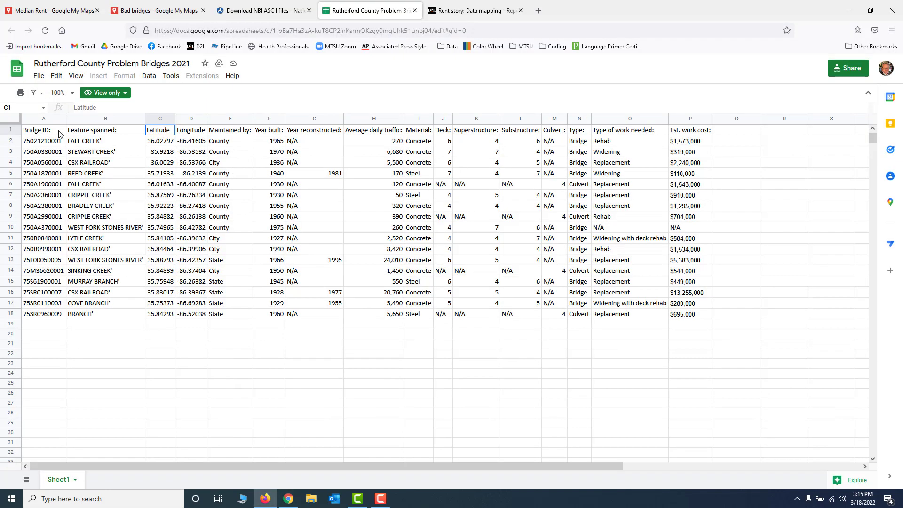
{"action": "left_click", "coordinate": [37, 132]}
{"action": "key", "text": "Down"}
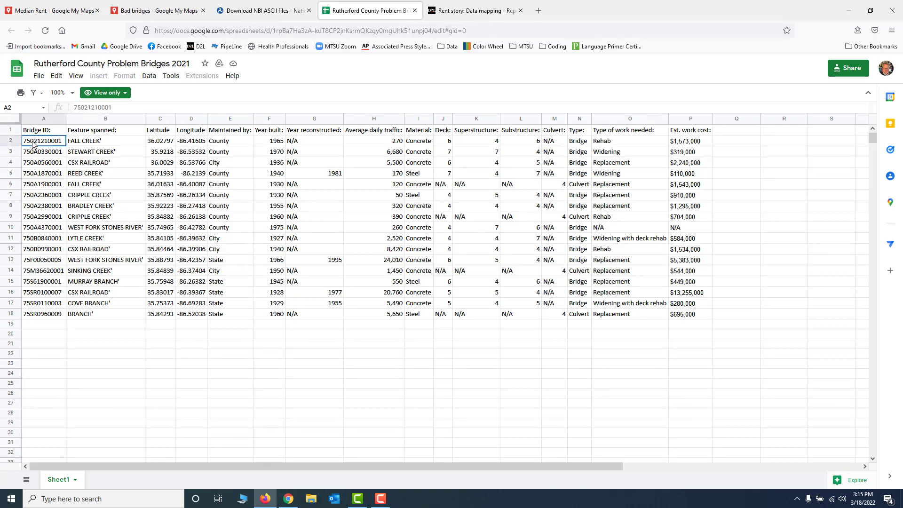
{"action": "left_click_drag", "start_coordinate": [33, 133], "coordinate": [679, 316]}
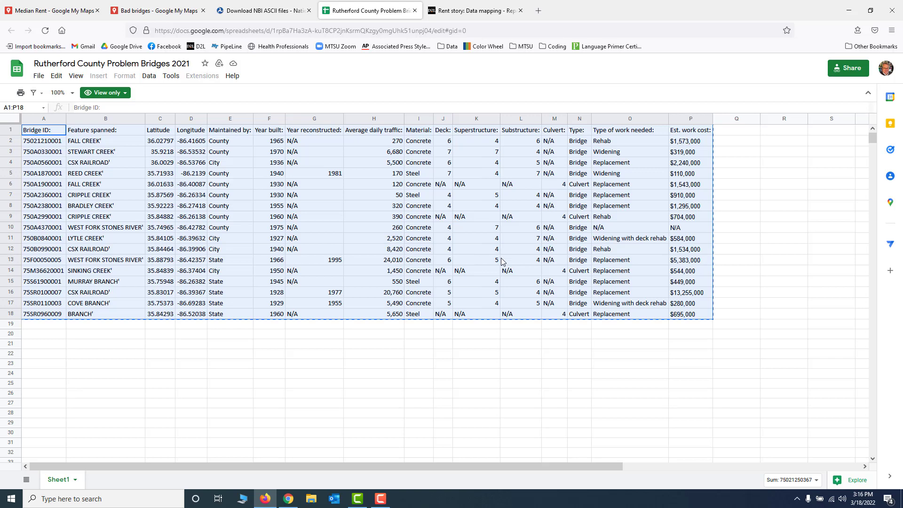
{"action": "key", "text": "alt+Tab"}
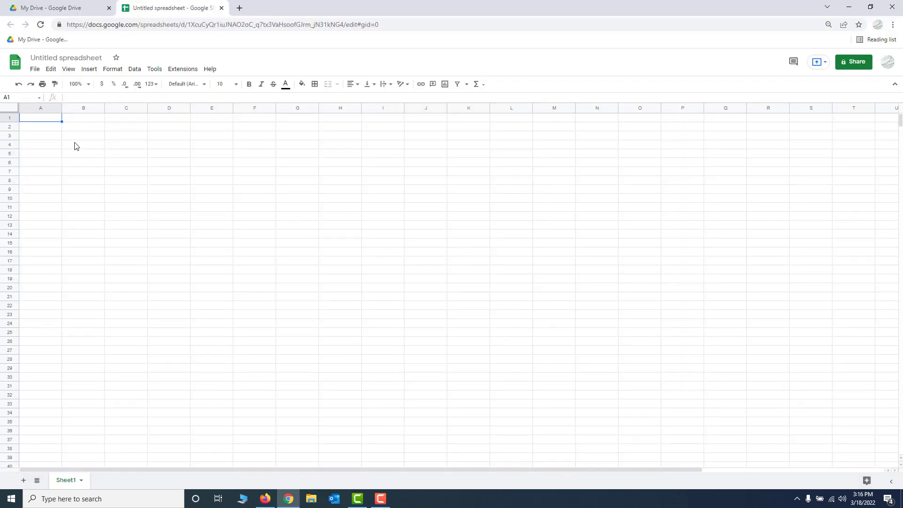
{"action": "key", "text": "ctrl+v"}
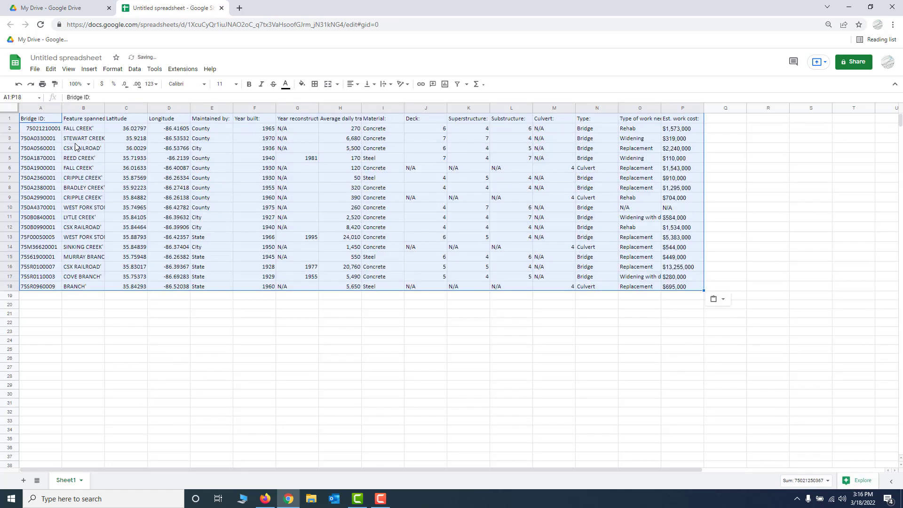
- Fit the width of all the columns in the pasted bridge sheet to their contents
{"action": "left_click", "coordinate": [97, 161]}
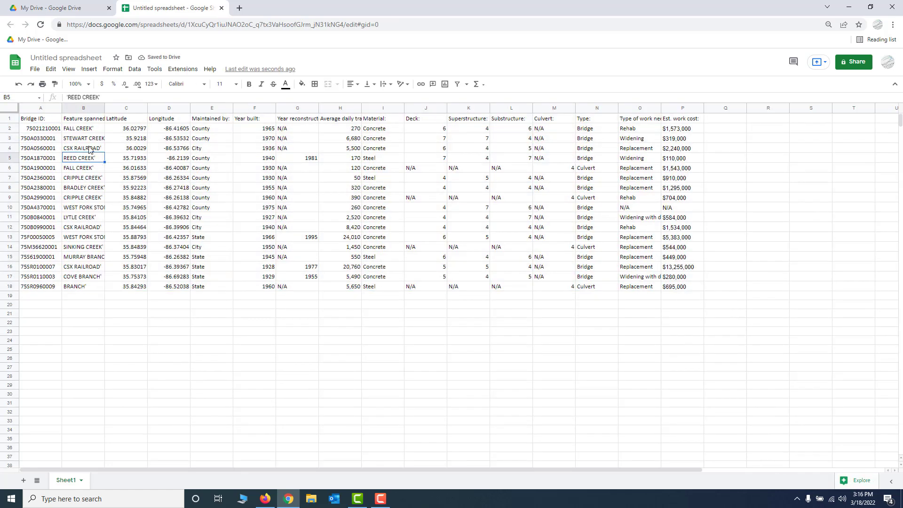
{"action": "left_click", "coordinate": [12, 109]}
{"action": "double_click", "coordinate": [62, 108]}
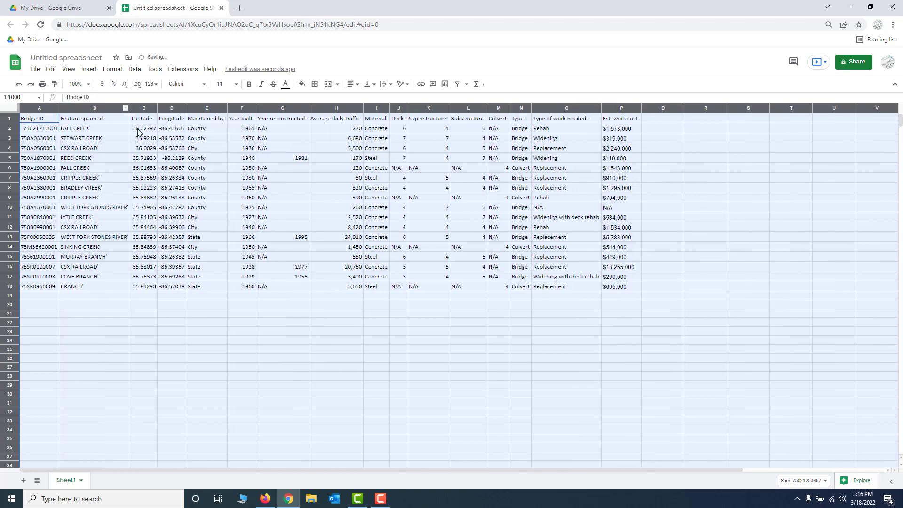
{"action": "left_click", "coordinate": [82, 119]}
{"action": "left_click", "coordinate": [41, 120]}
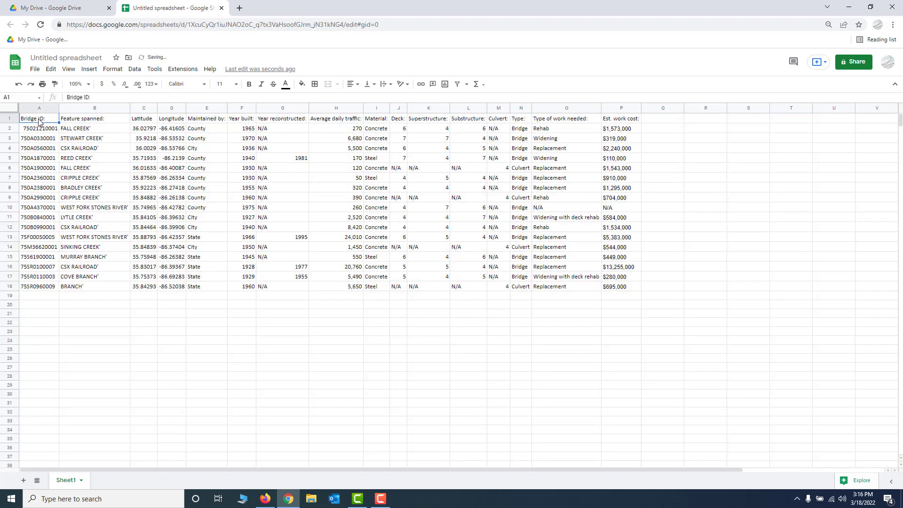
- Rename the spreadsheet as "Bridge data for map"
{"action": "left_click", "coordinate": [57, 58]}
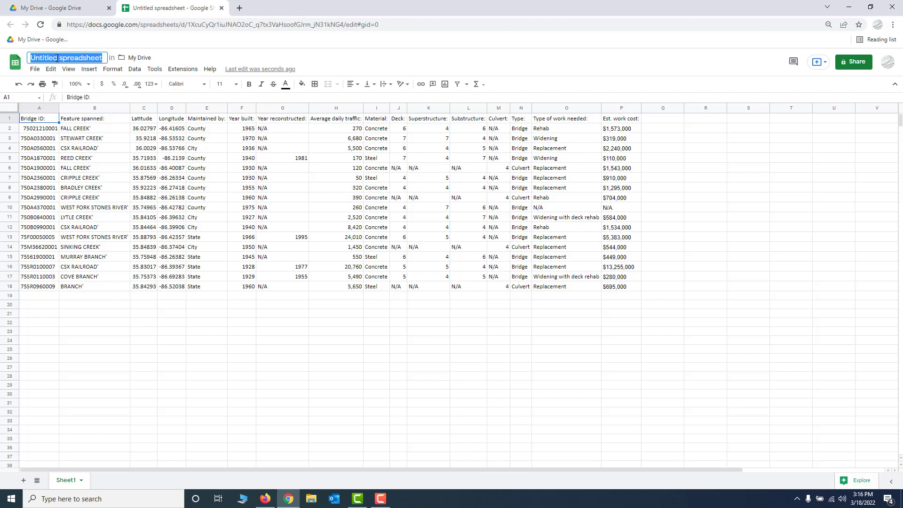
{"action": "type", "text": "Bri"}
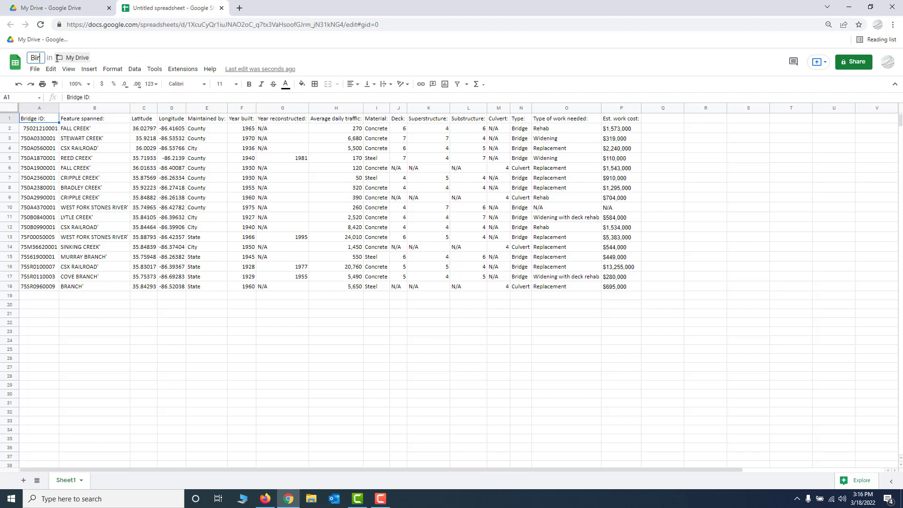
{"action": "type", "text": "dge da"}
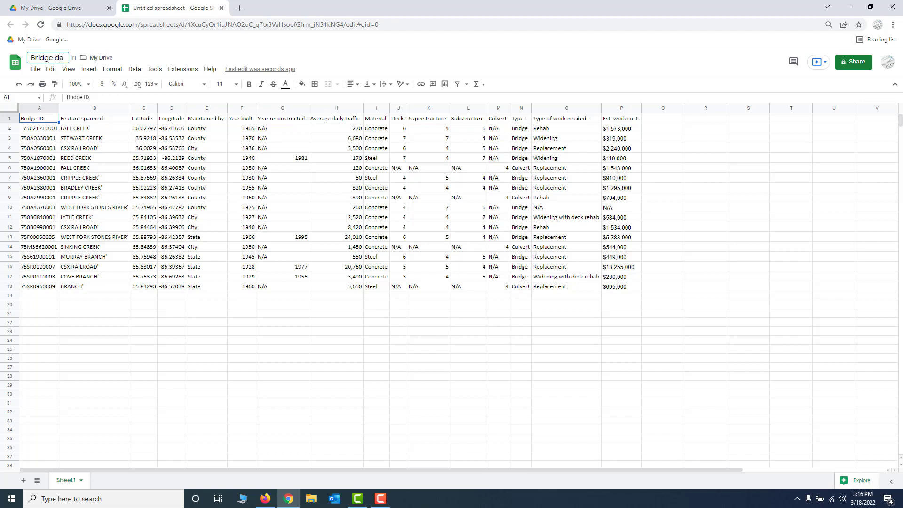
{"action": "type", "text": "ta for map"}
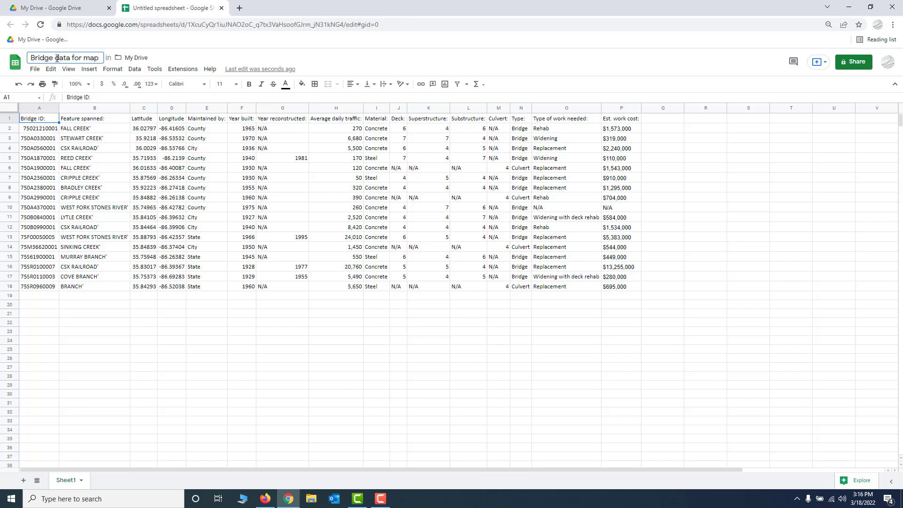
{"action": "left_click", "coordinate": [51, 141]}
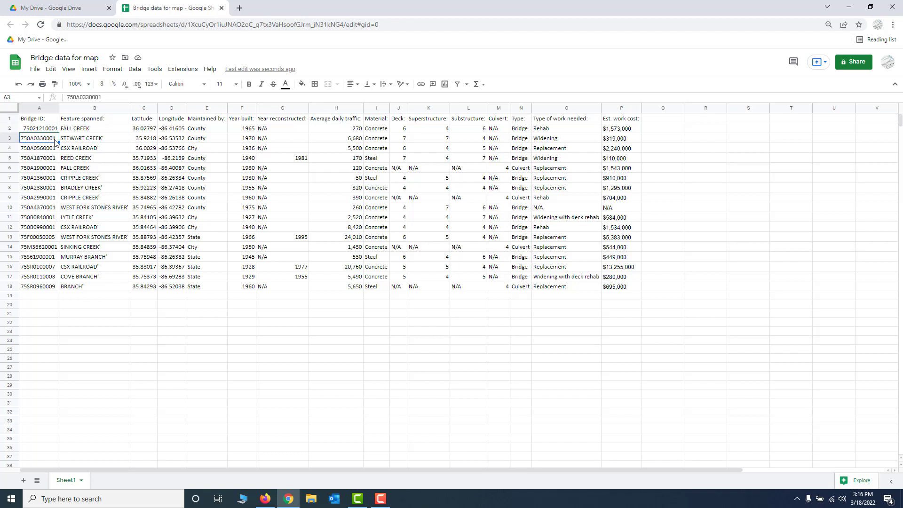
- Review the header row and the Latitude, Longitude and Bridge ID columns of the bridge data
{"action": "left_click", "coordinate": [50, 131]}
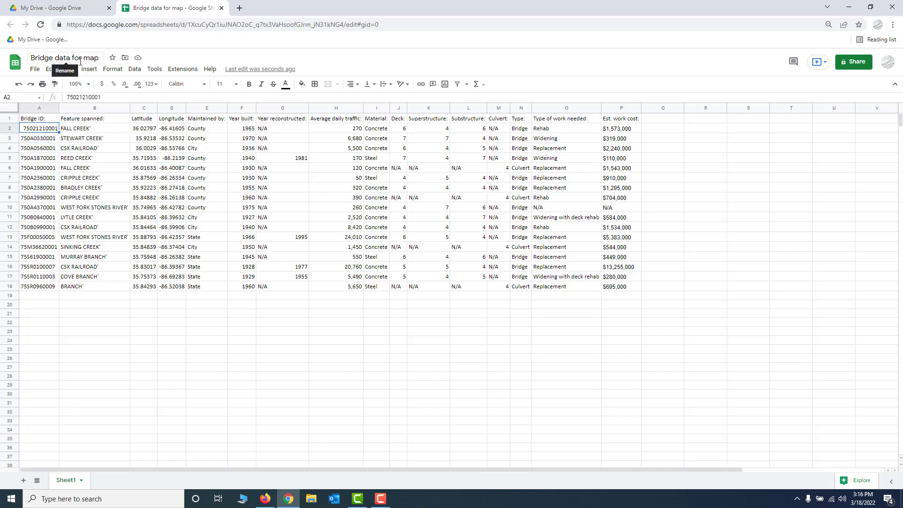
{"action": "left_click", "coordinate": [38, 121]}
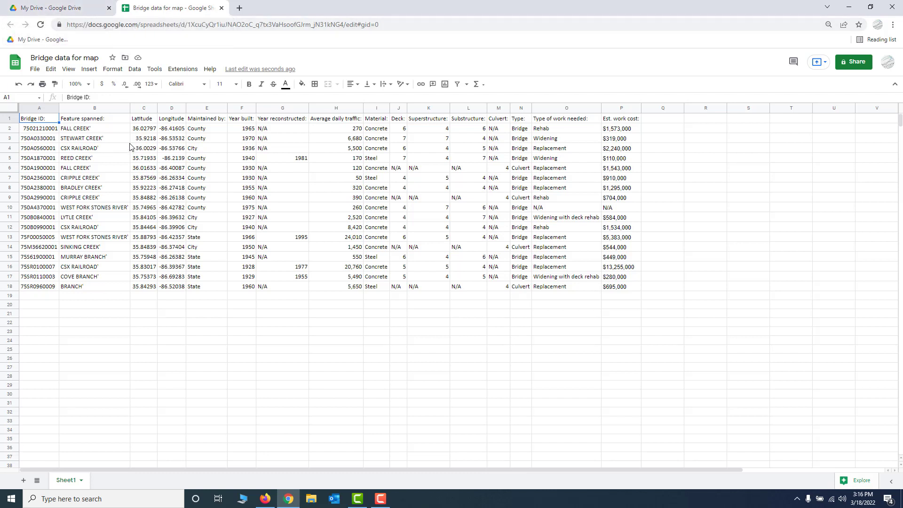
{"action": "left_click", "coordinate": [143, 111]}
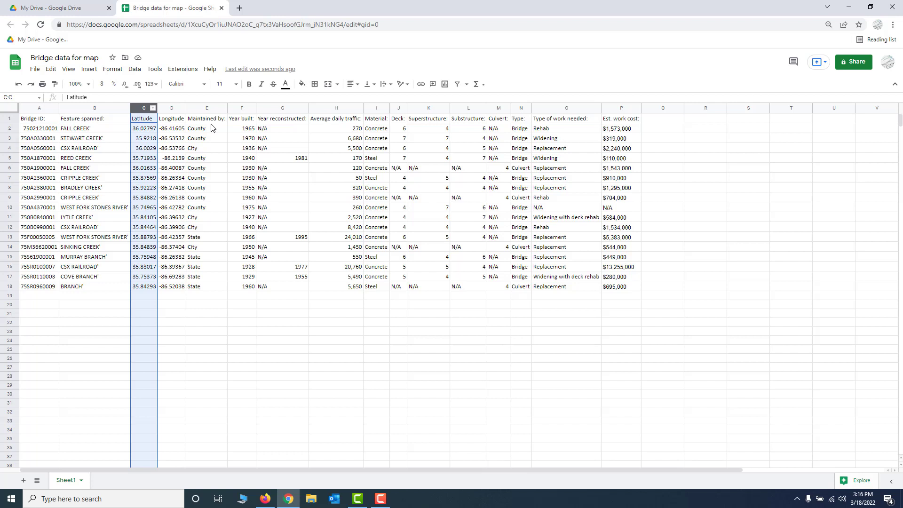
{"action": "left_click", "coordinate": [172, 110]}
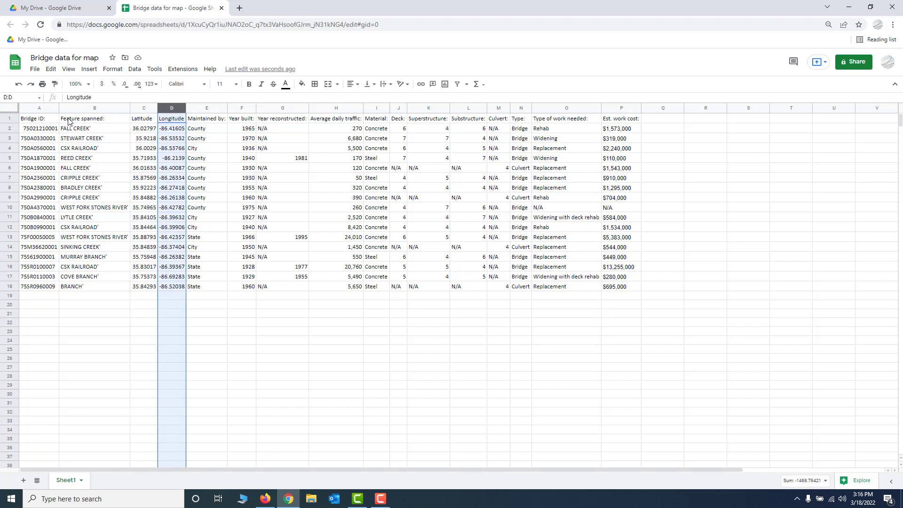
{"action": "left_click", "coordinate": [29, 109]}
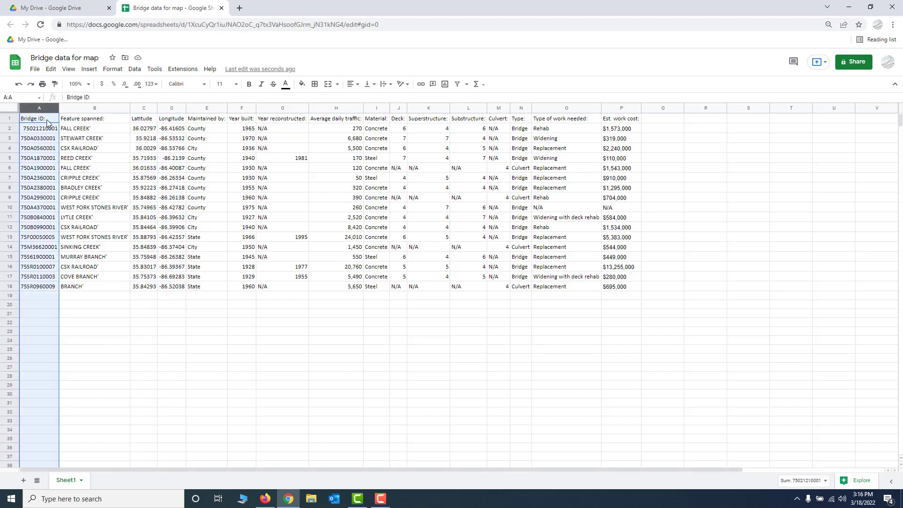
{"action": "left_click", "coordinate": [47, 121]}
- Return to My Drive and create a new Google My Maps map
{"action": "left_click", "coordinate": [38, 12]}
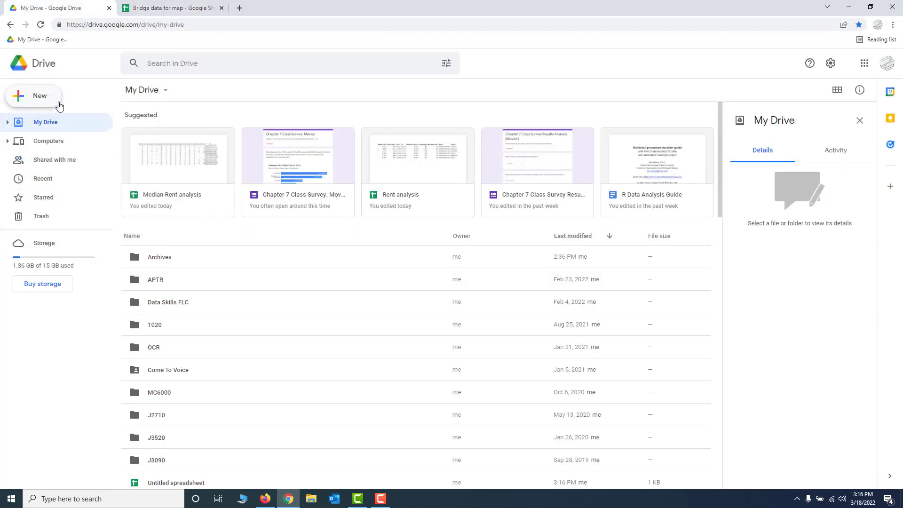
{"action": "left_click", "coordinate": [43, 101]}
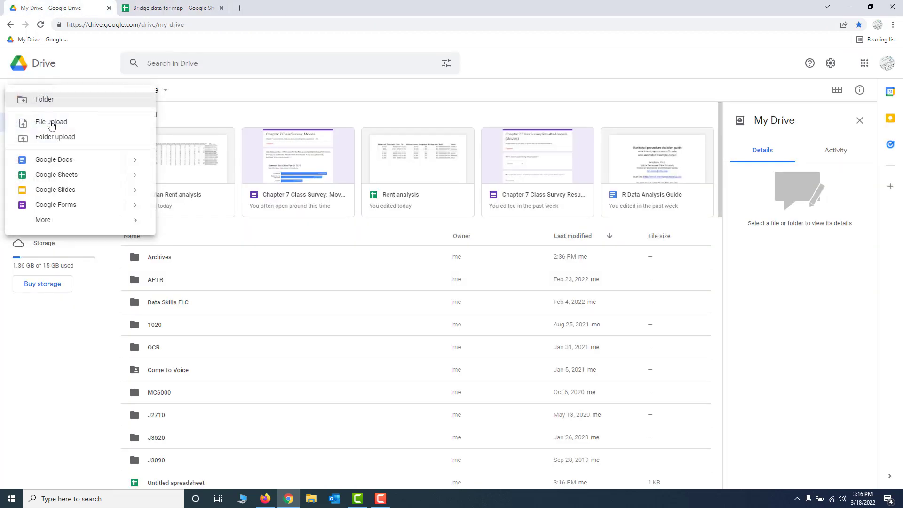
{"action": "mouse_move", "coordinate": [60, 222]}
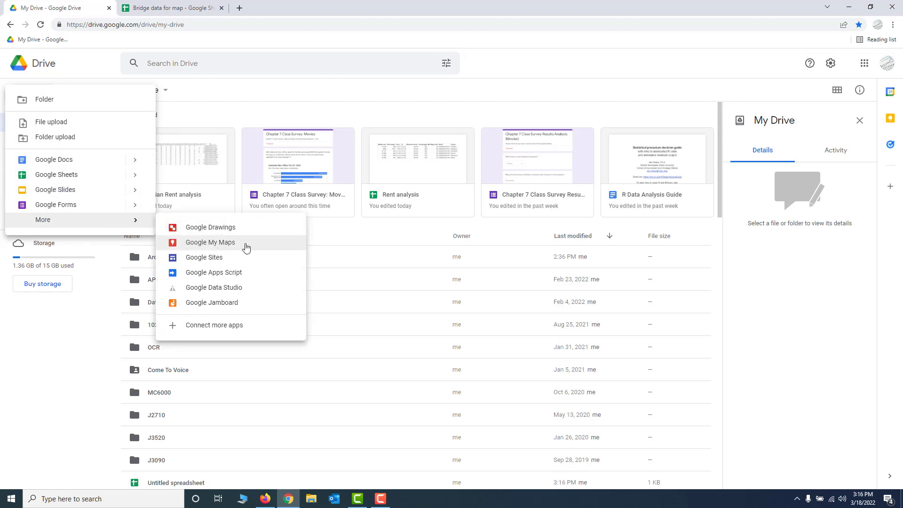
{"action": "left_click", "coordinate": [280, 243]}
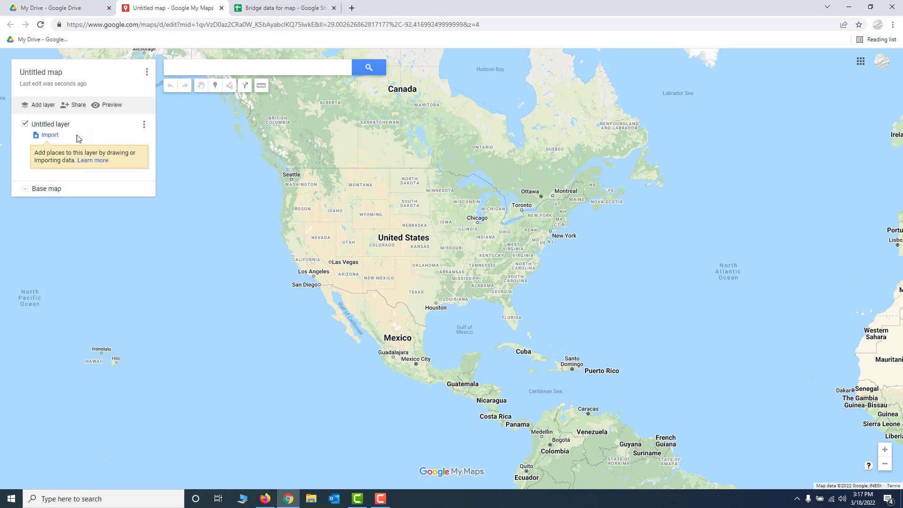
- Import the "Bridge data for map" spreadsheet from Google Drive into the untitled layer
{"action": "left_click", "coordinate": [50, 135]}
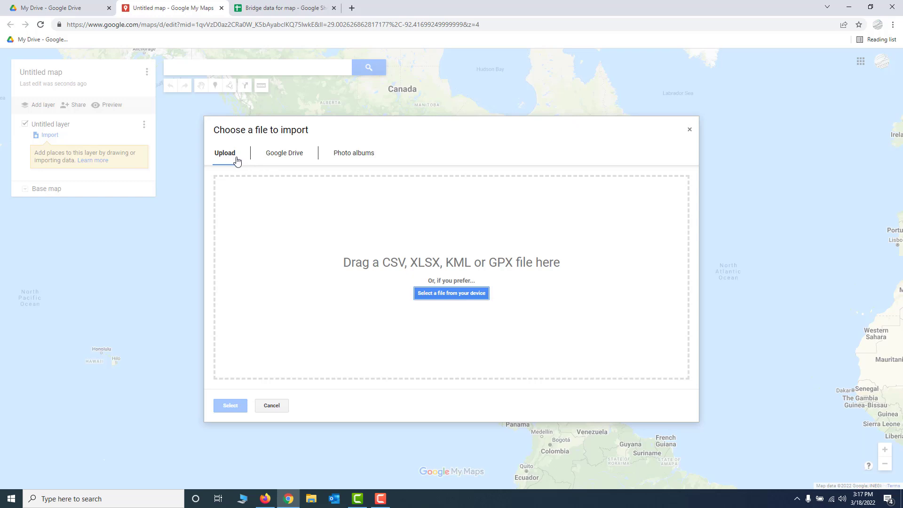
{"action": "left_click", "coordinate": [297, 160]}
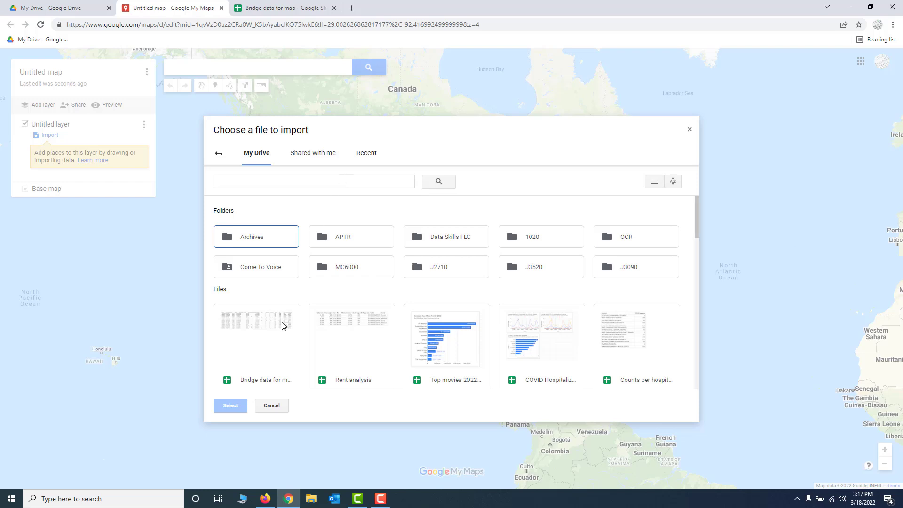
{"action": "left_click", "coordinate": [265, 341]}
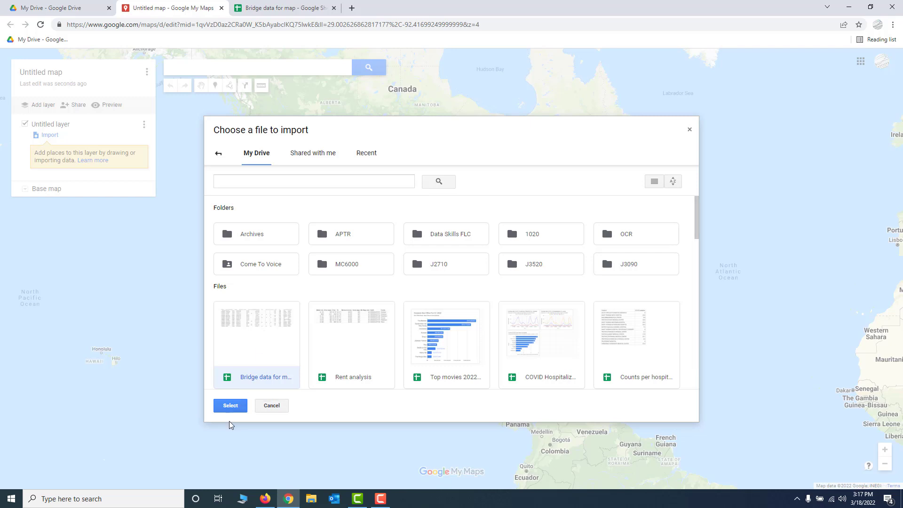
{"action": "left_click", "coordinate": [231, 405]}
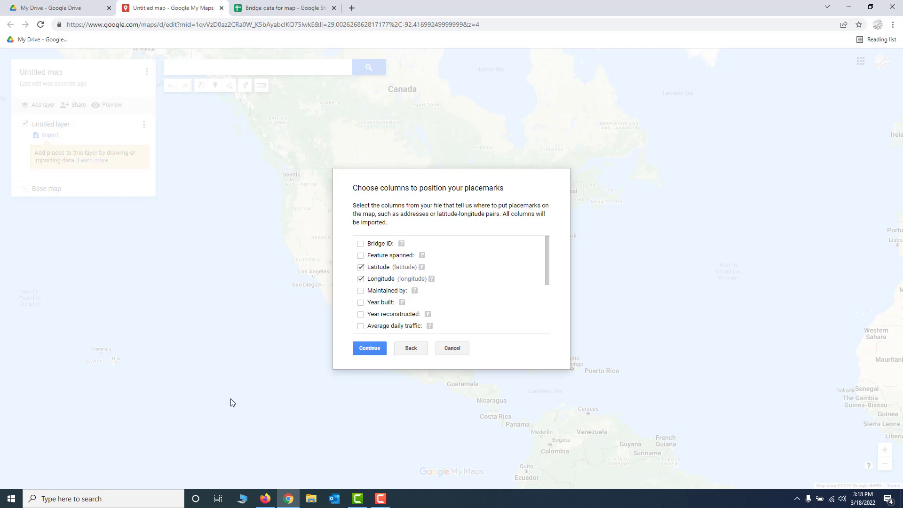
- Clear the preselected placemark position columns and reassign the Latitude column as latitude and the Longitude column as longitude
{"action": "mouse_move", "coordinate": [547, 274]}
{"action": "left_mouse_down"}
{"action": "mouse_move", "coordinate": [545, 342]}
{"action": "mouse_move", "coordinate": [546, 258]}
{"action": "left_mouse_up"}
{"action": "left_click", "coordinate": [361, 267]}
{"action": "left_click", "coordinate": [361, 279]}
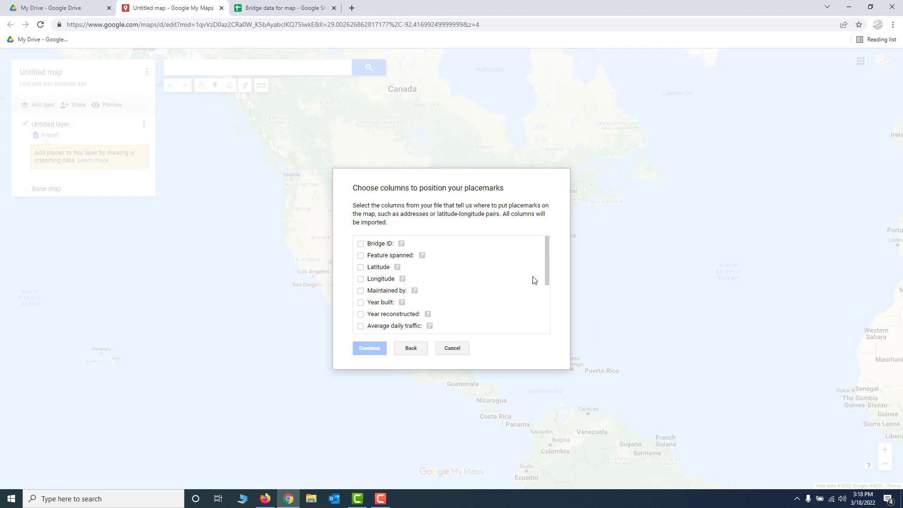
{"action": "left_click_drag", "start_coordinate": [546, 269], "coordinate": [546, 246]}
{"action": "left_click", "coordinate": [360, 268]}
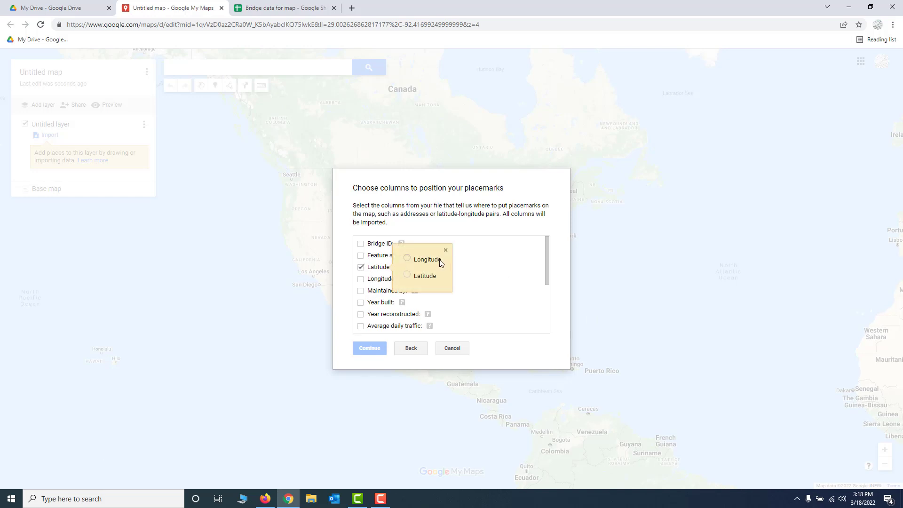
{"action": "left_click", "coordinate": [408, 275]}
{"action": "left_click", "coordinate": [362, 280]}
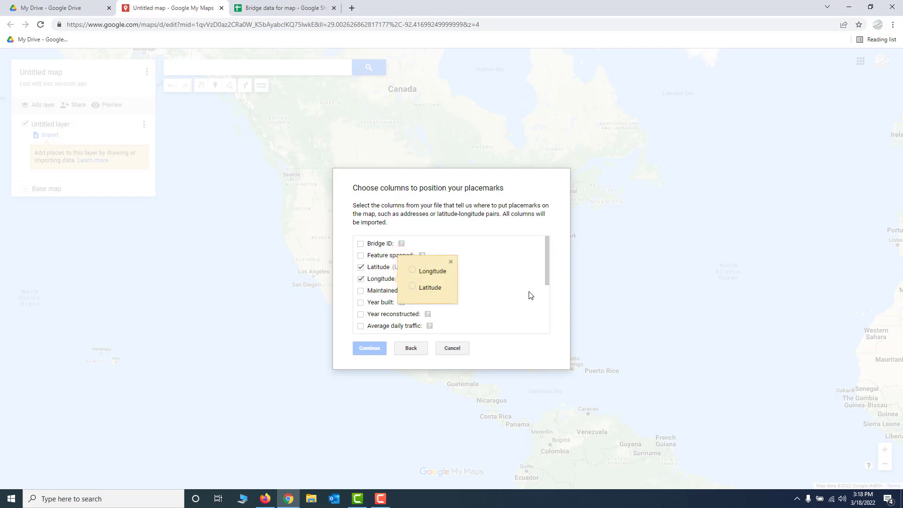
{"action": "left_click", "coordinate": [413, 269]}
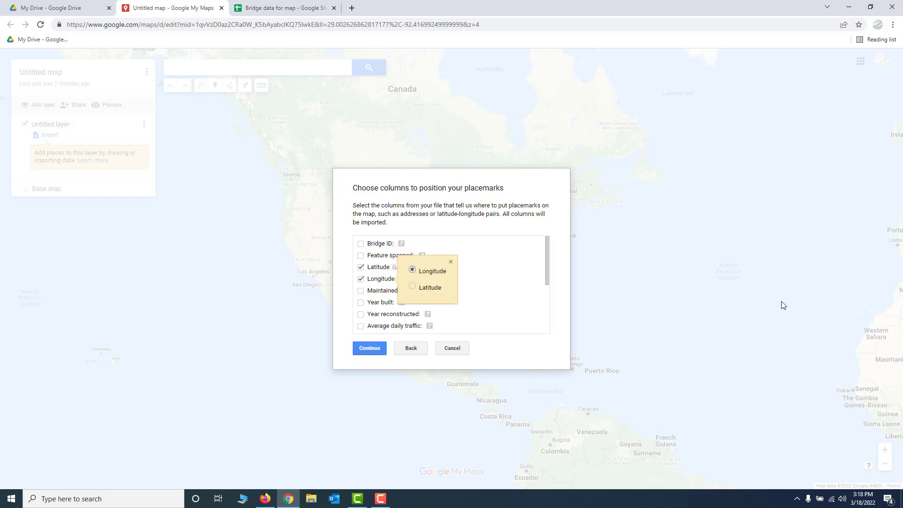
{"action": "left_click", "coordinate": [370, 349]}
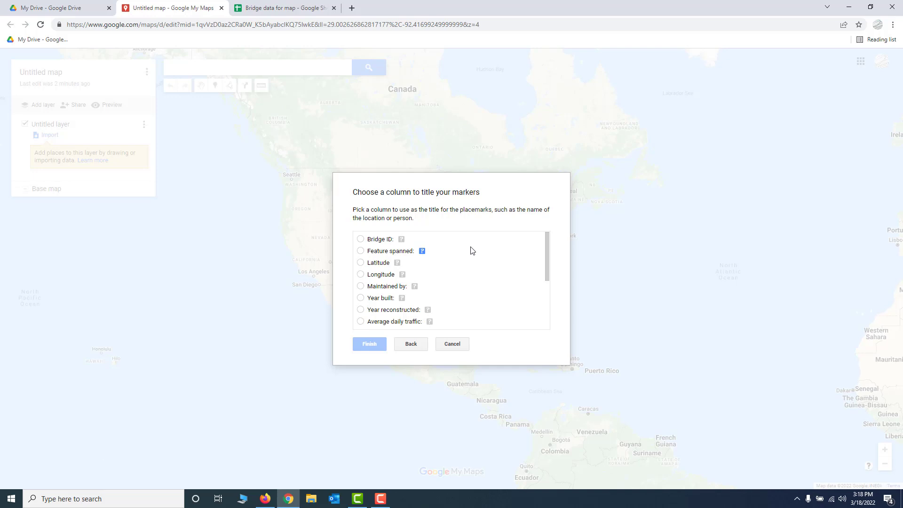
- Title the markers by the "Feature spanned:" column and finish the import
{"action": "left_click", "coordinate": [360, 251]}
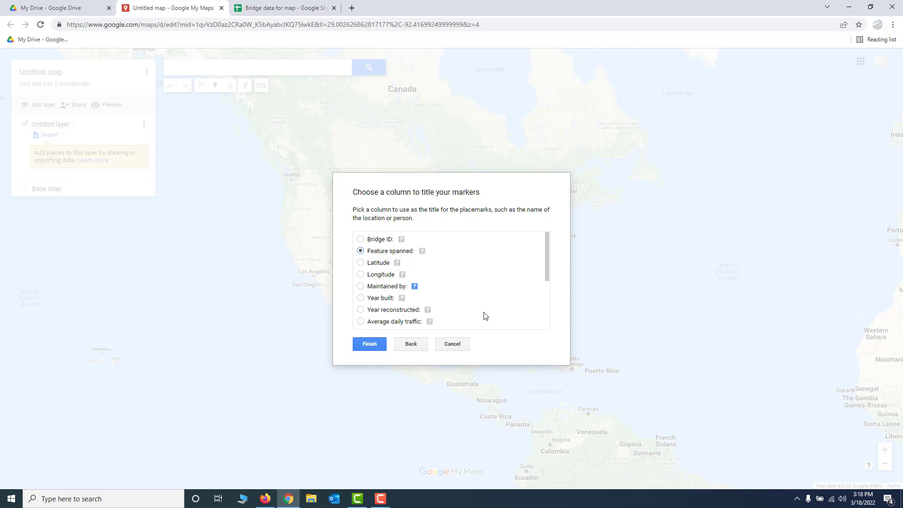
{"action": "left_click", "coordinate": [369, 346]}
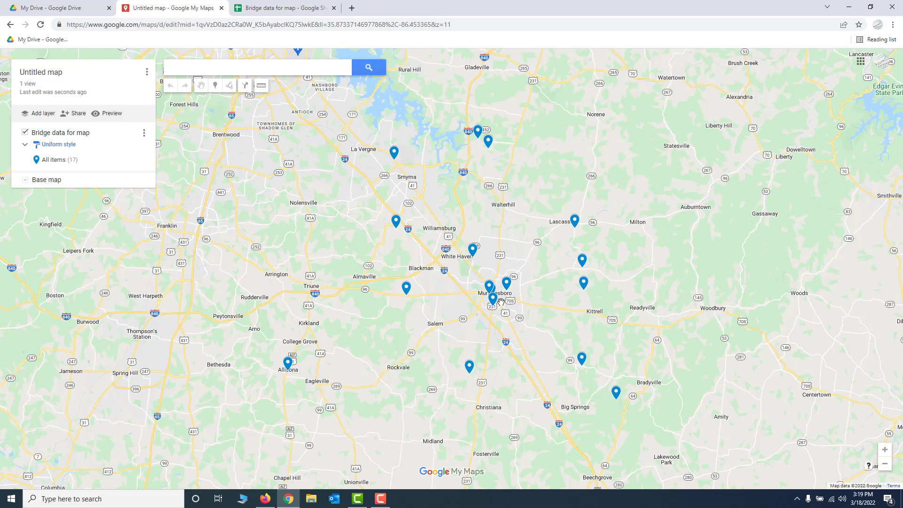
- Examine the details of the CSX RAILROAD marker south of central Murfreesboro and compare them with that bridge's row in the spreadsheet
{"action": "scroll", "coordinate": [497, 301], "scroll_direction": "up", "scroll_amount": 1}
{"action": "scroll", "coordinate": [497, 302], "scroll_direction": "up", "scroll_amount": 2}
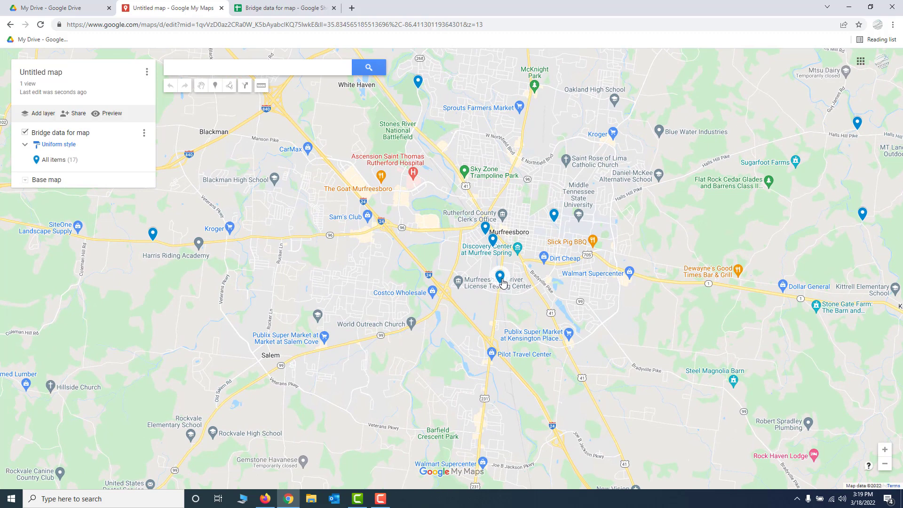
{"action": "left_click", "coordinate": [501, 281]}
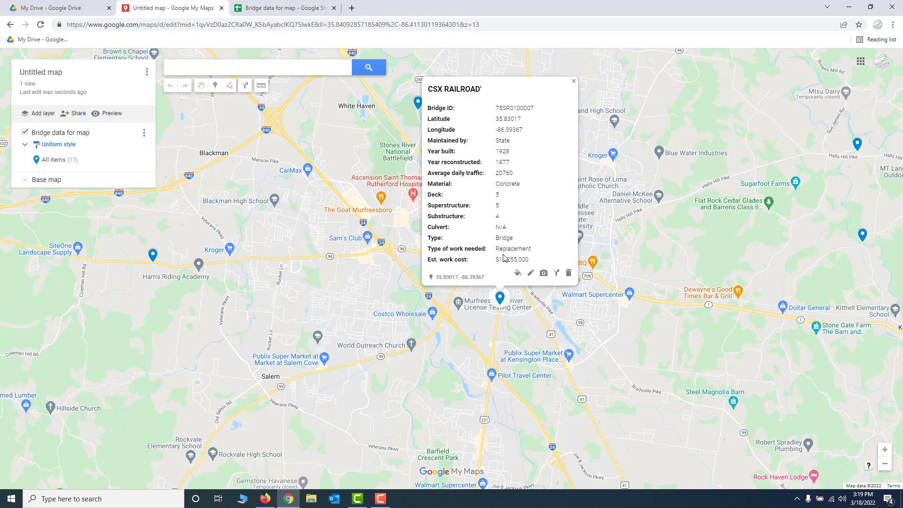
{"action": "left_click", "coordinate": [290, 8]}
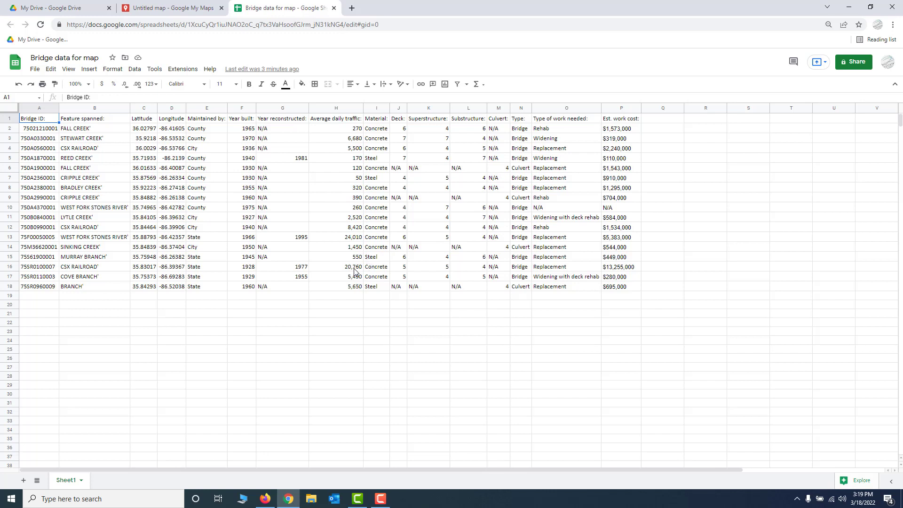
{"action": "left_click", "coordinate": [10, 267]}
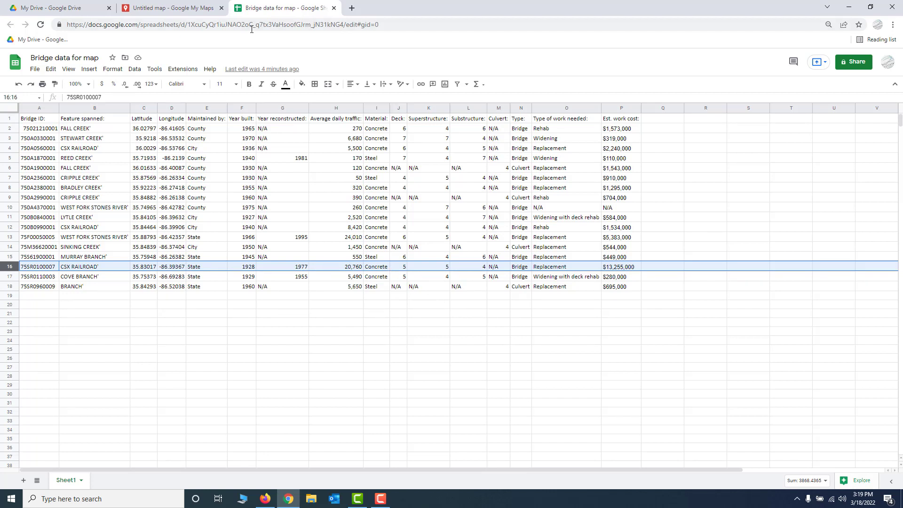
{"action": "left_click", "coordinate": [153, 9]}
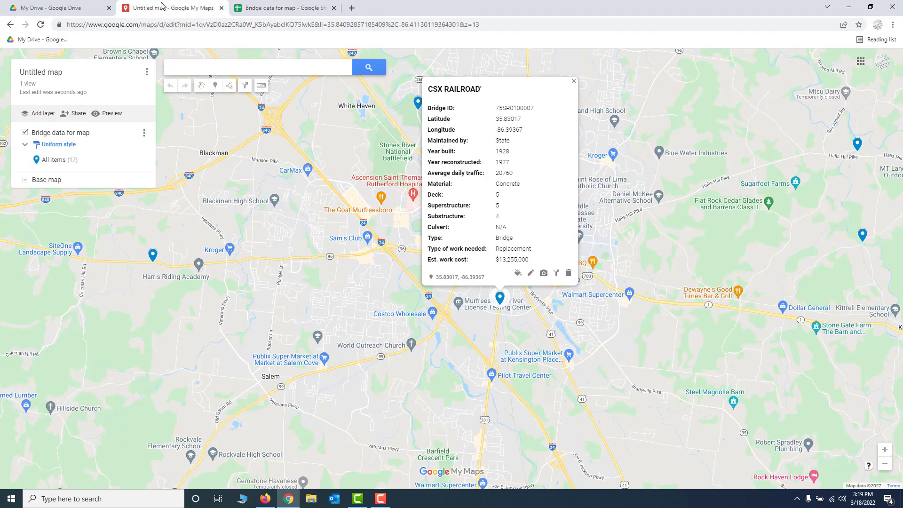
{"action": "left_click", "coordinate": [574, 83]}
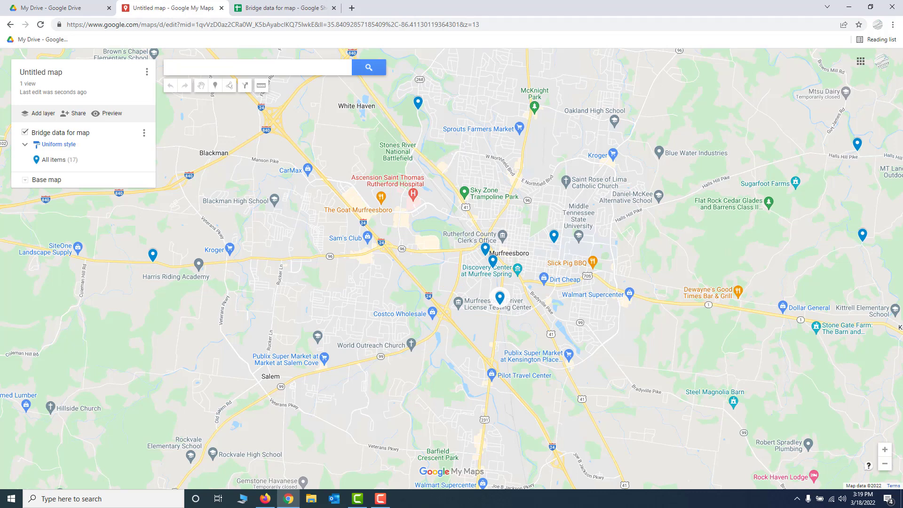
- Switch to Firefox to examine the published "Bad bridges" map with its spans listed by type, and return to the untitled map in Chrome
{"action": "key", "text": "alt+Tab"}
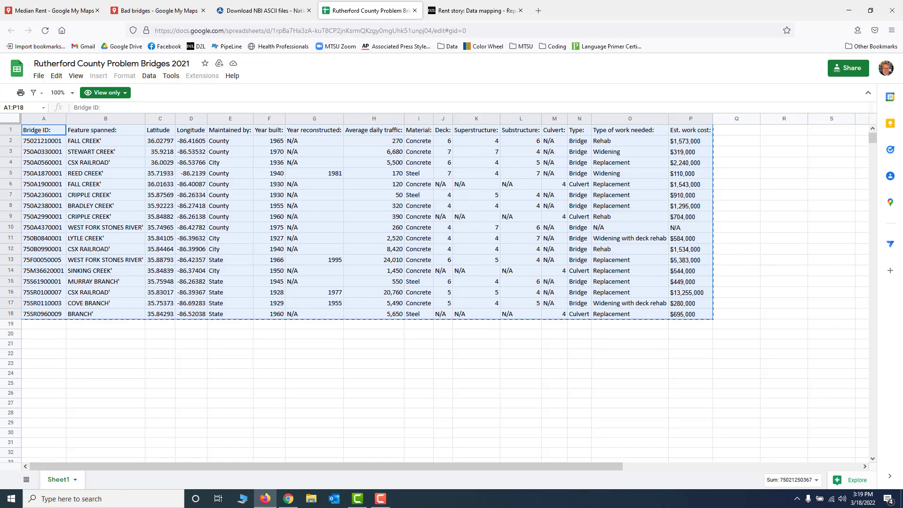
{"action": "key", "text": "alt+Tab"}
{"action": "left_click", "coordinate": [157, 11]}
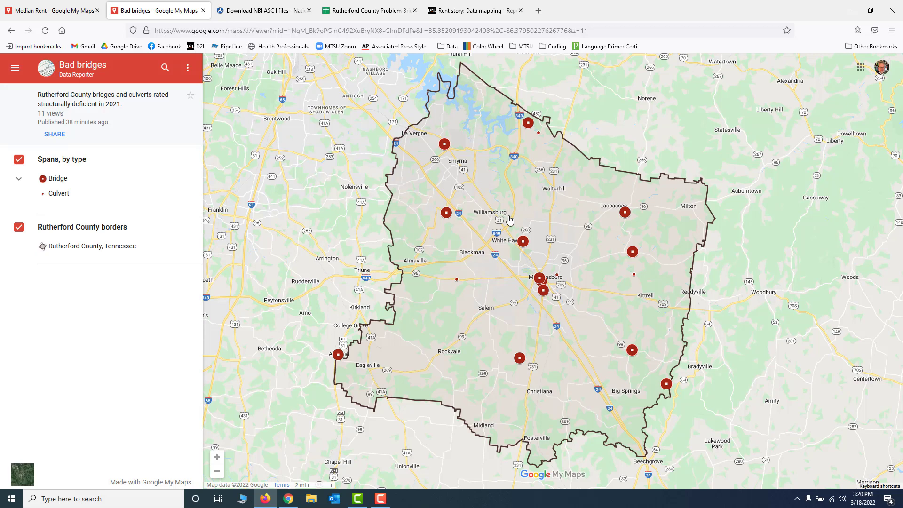
{"action": "left_click", "coordinate": [18, 180]}
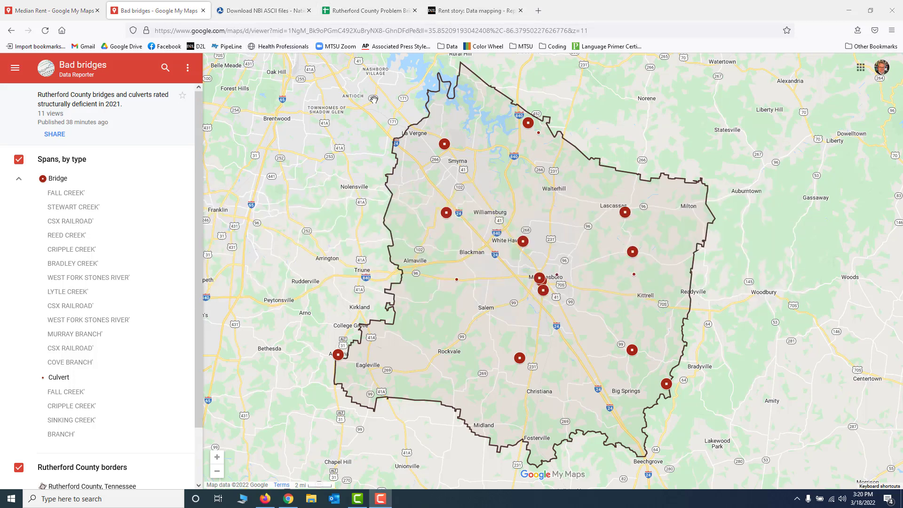
{"action": "key", "text": "alt+Tab"}
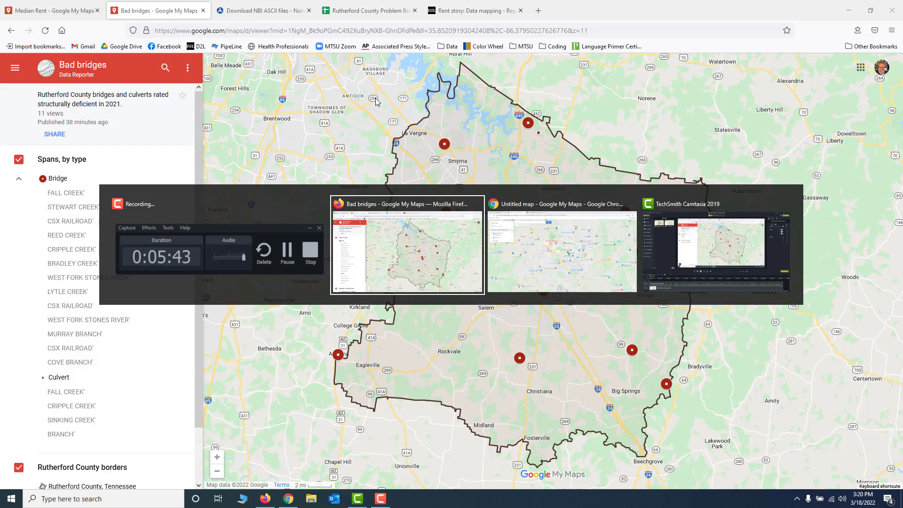
{"action": "key", "text": "alt+Tab"}
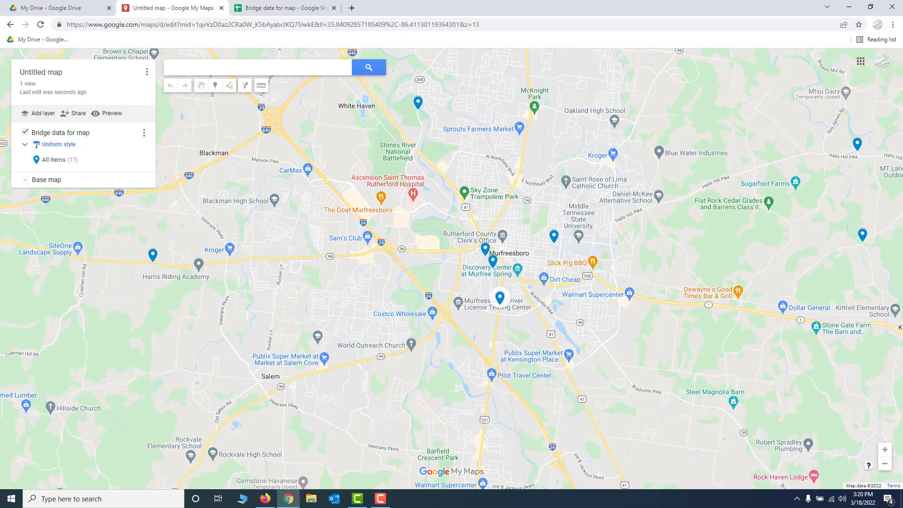